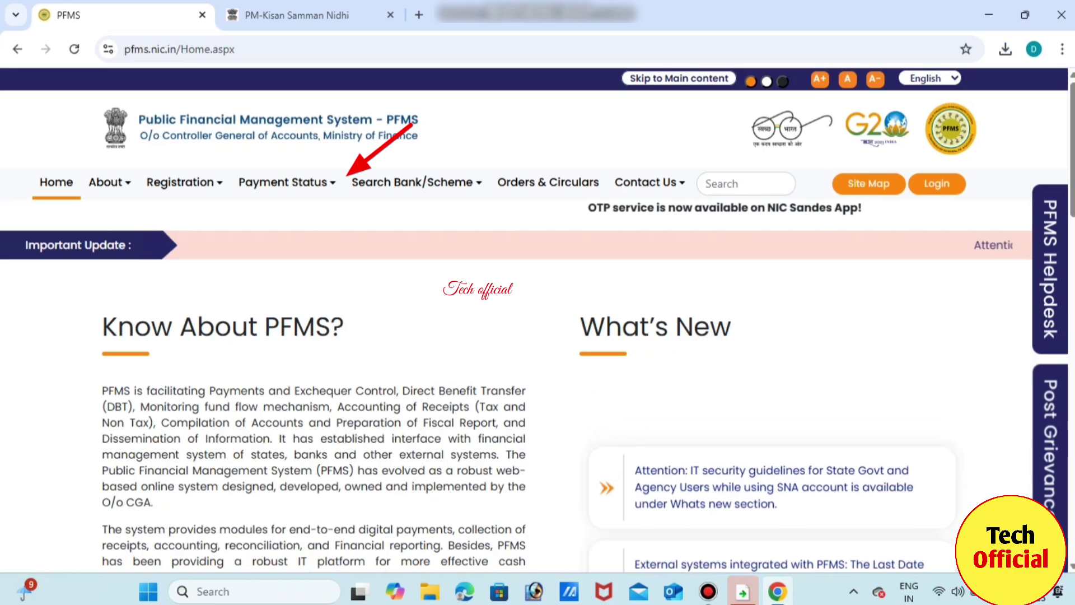
Go to the DBT Status Tracker page from the Payment Status menu.
{"action": "left_click", "coordinate": [287, 182]}
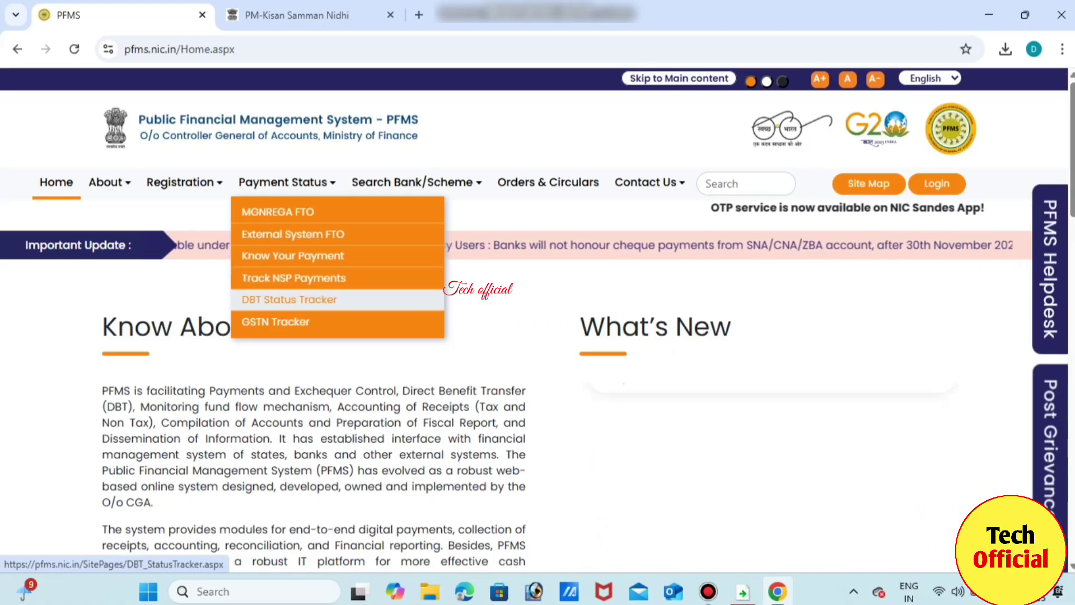
{"action": "left_click", "coordinate": [289, 299]}
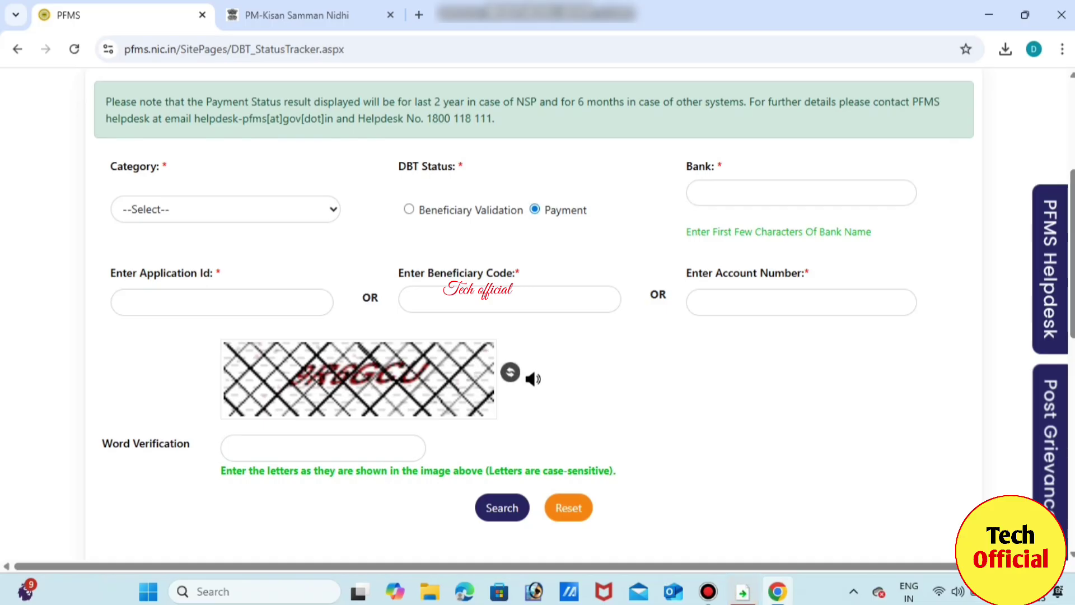
Choose PMKISAN from the Category dropdown on the tracker form.
{"action": "left_click", "coordinate": [225, 209]}
{"action": "type", "text": "pm"}
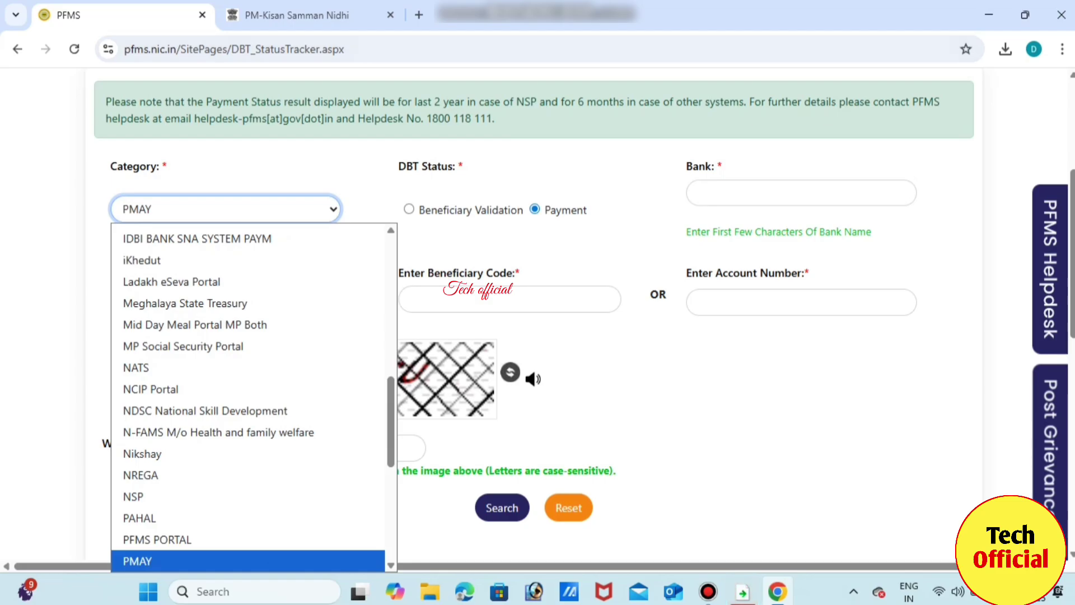
{"action": "scroll", "coordinate": [253, 402], "scroll_direction": "up", "scroll_amount": 1}
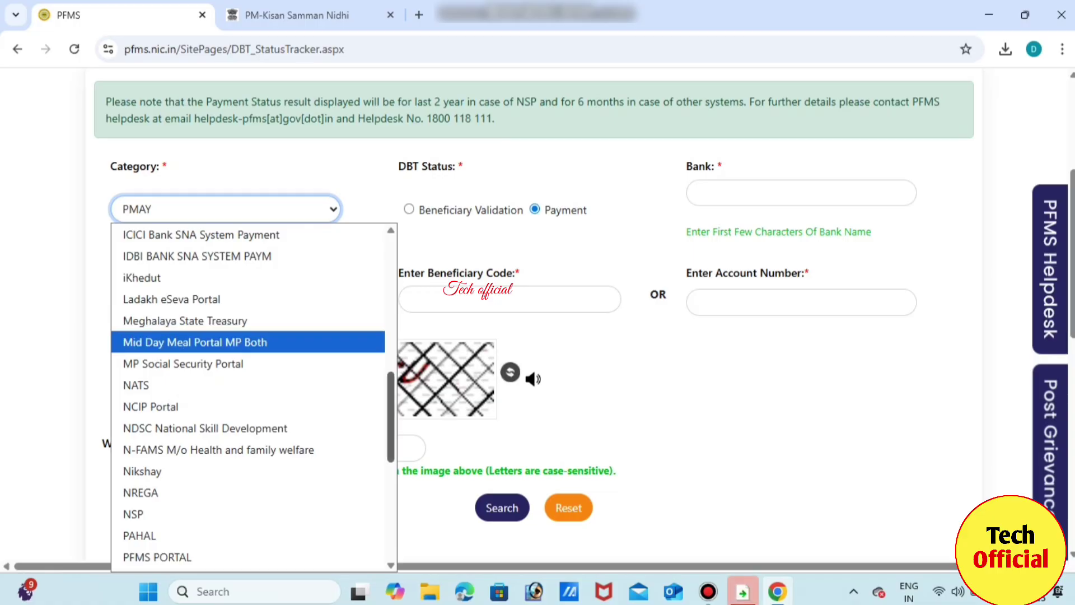
{"action": "scroll", "coordinate": [248, 398], "scroll_direction": "down", "scroll_amount": 3}
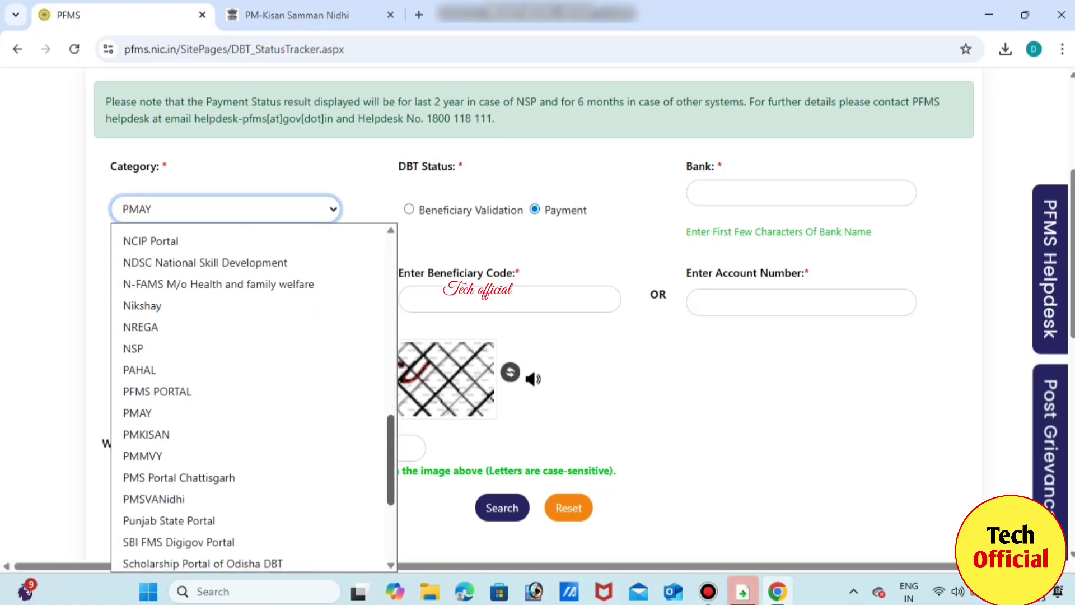
{"action": "scroll", "coordinate": [248, 398], "scroll_direction": "down", "scroll_amount": 2}
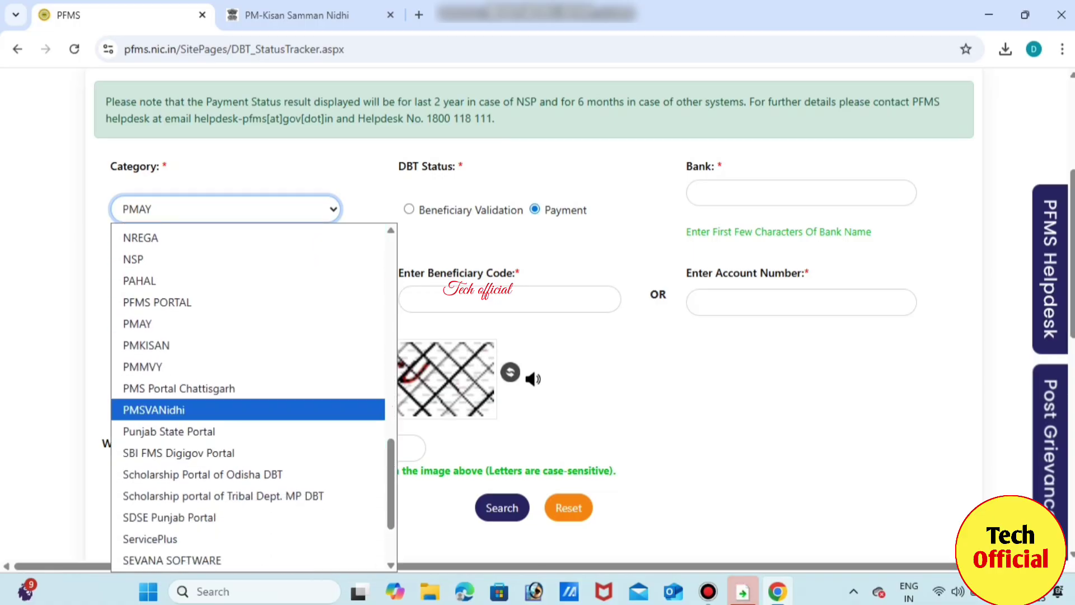
{"action": "left_click", "coordinate": [248, 345]}
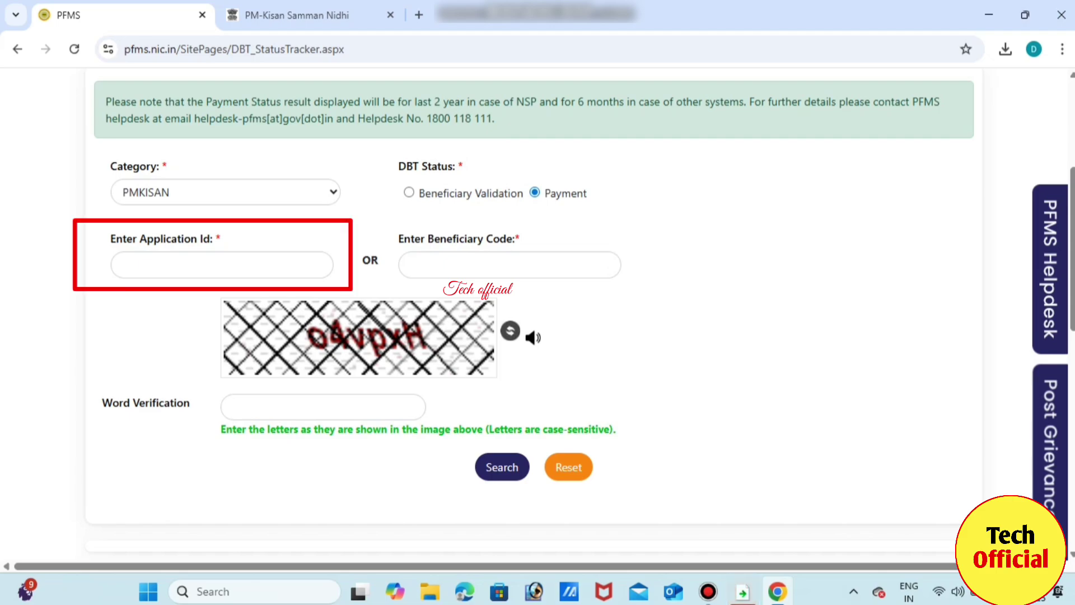
Put the cursor in the Application Id field, then switch to the PM-Kisan Samman Nidhi tab.
{"action": "left_click", "coordinate": [222, 265]}
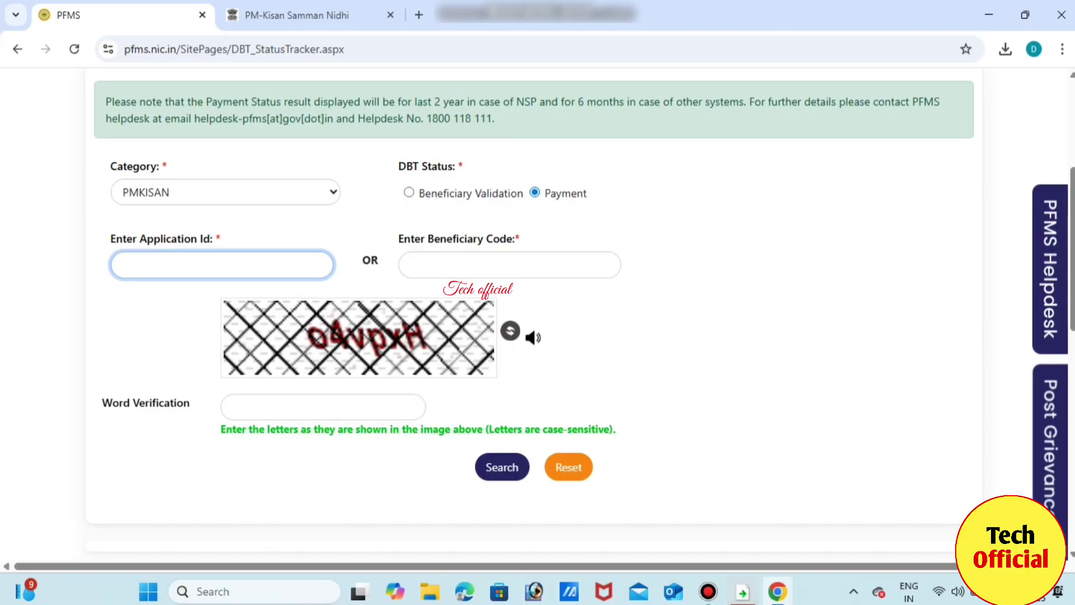
{"action": "key", "text": "ctrl+Tab"}
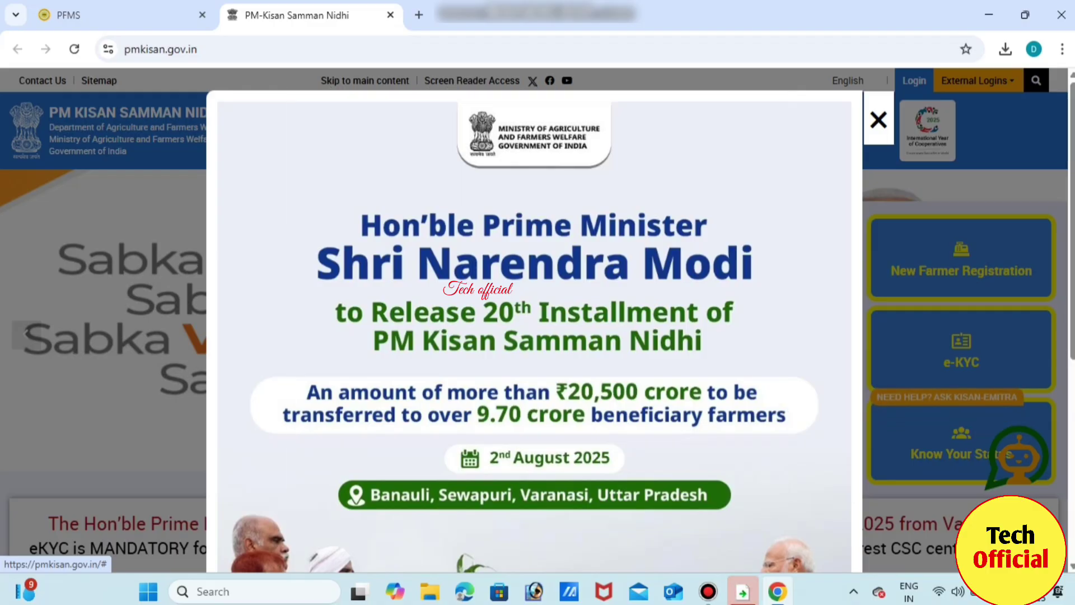
Dismiss the announcement popup and go to Know Your Status, then Know your registration no.
{"action": "left_click", "coordinate": [879, 119]}
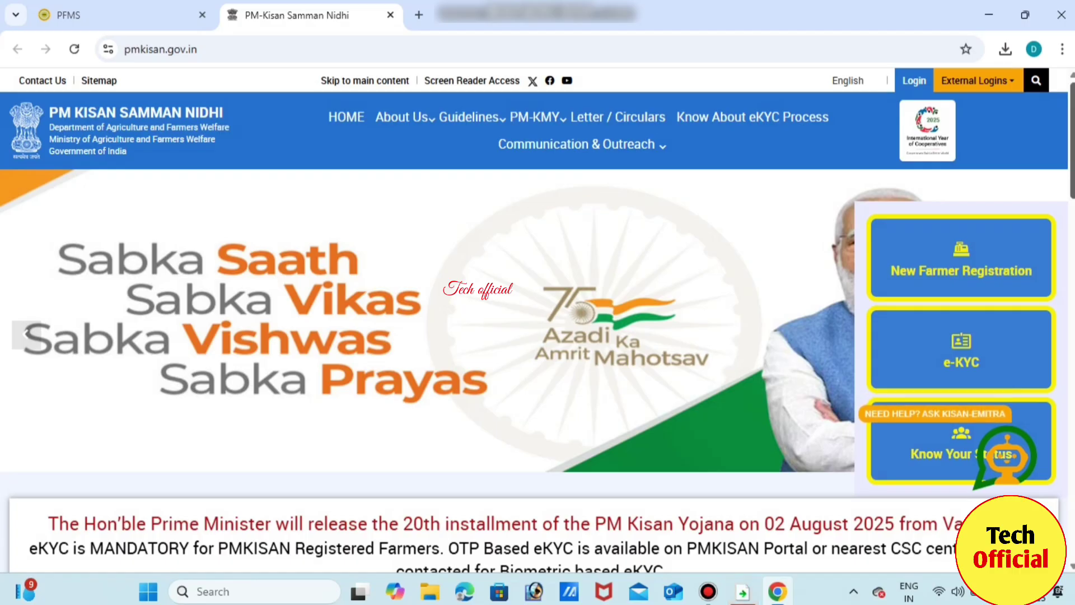
{"action": "scroll", "coordinate": [538, 319], "scroll_direction": "down", "scroll_amount": 10}
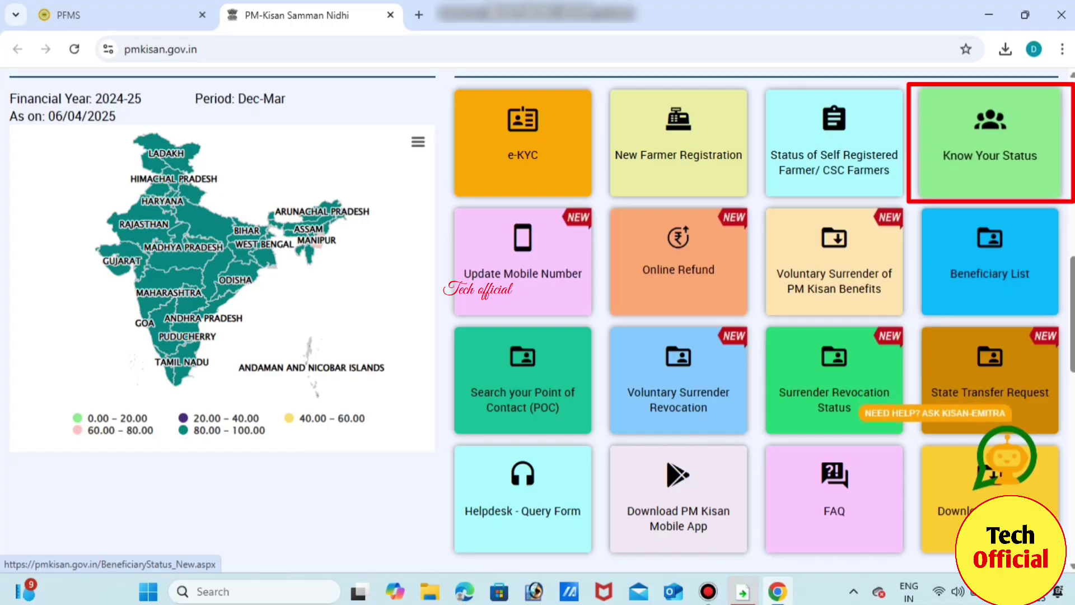
{"action": "left_click", "coordinate": [990, 143]}
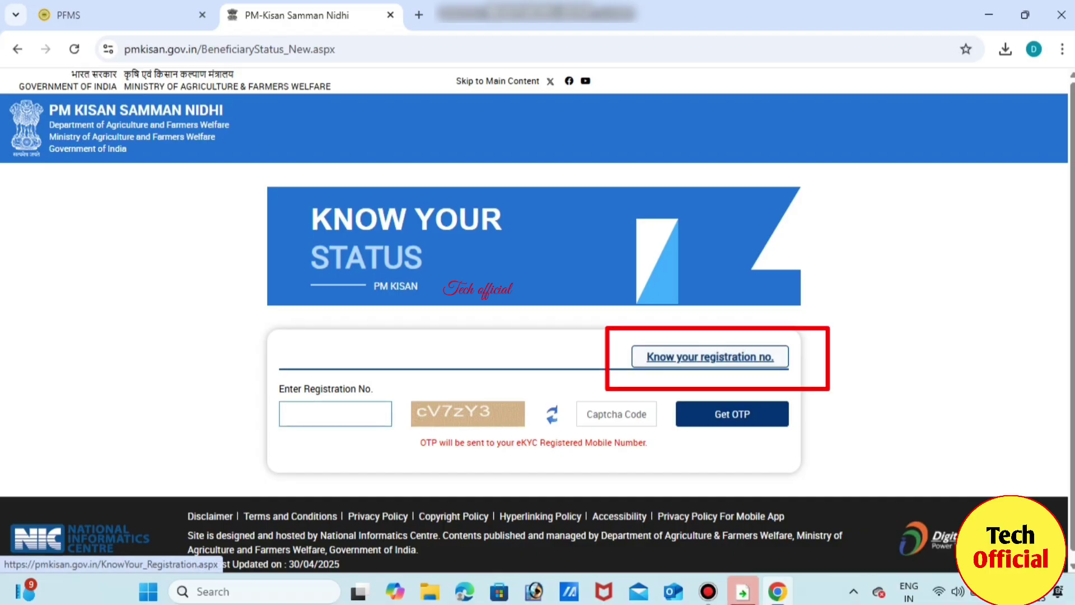
{"action": "left_click", "coordinate": [710, 357]}
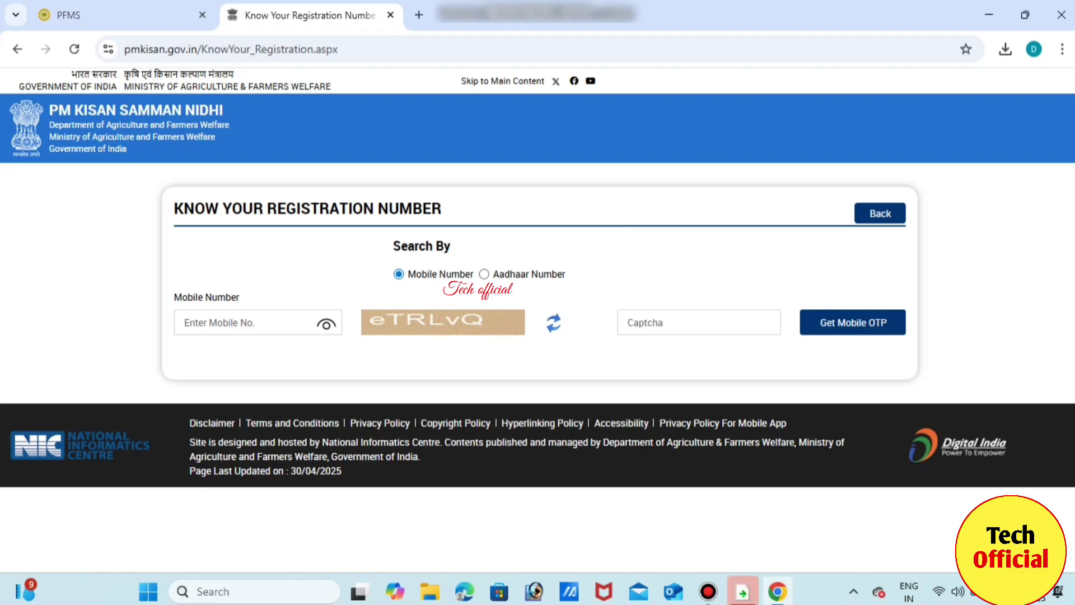
Enter the registered mobile number and captcha, request the OTP, and type the received code.
{"action": "left_click", "coordinate": [247, 323]}
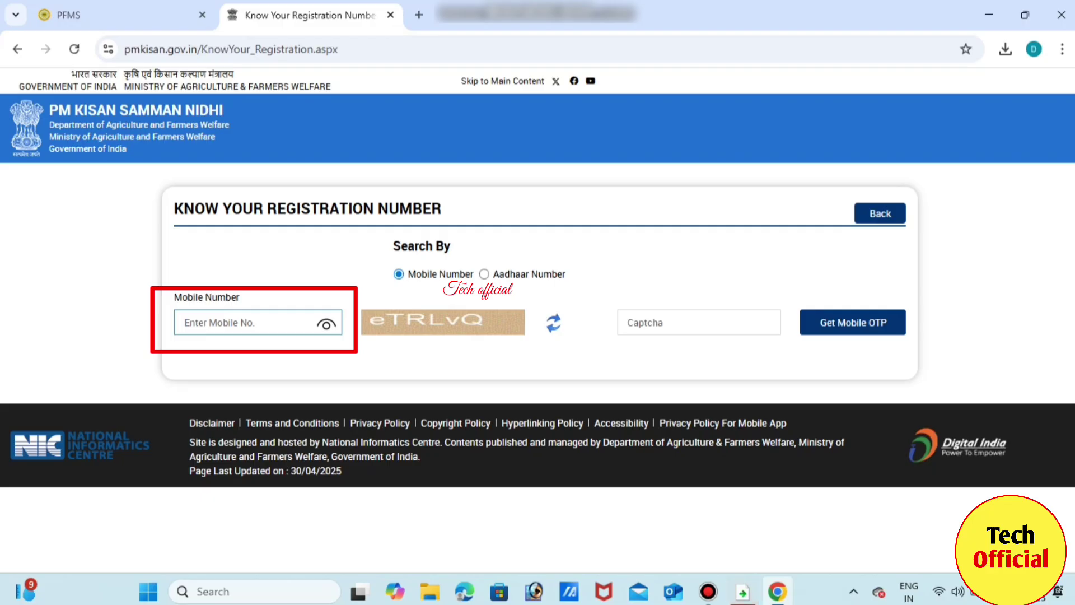
{"action": "type", "text": "111"}
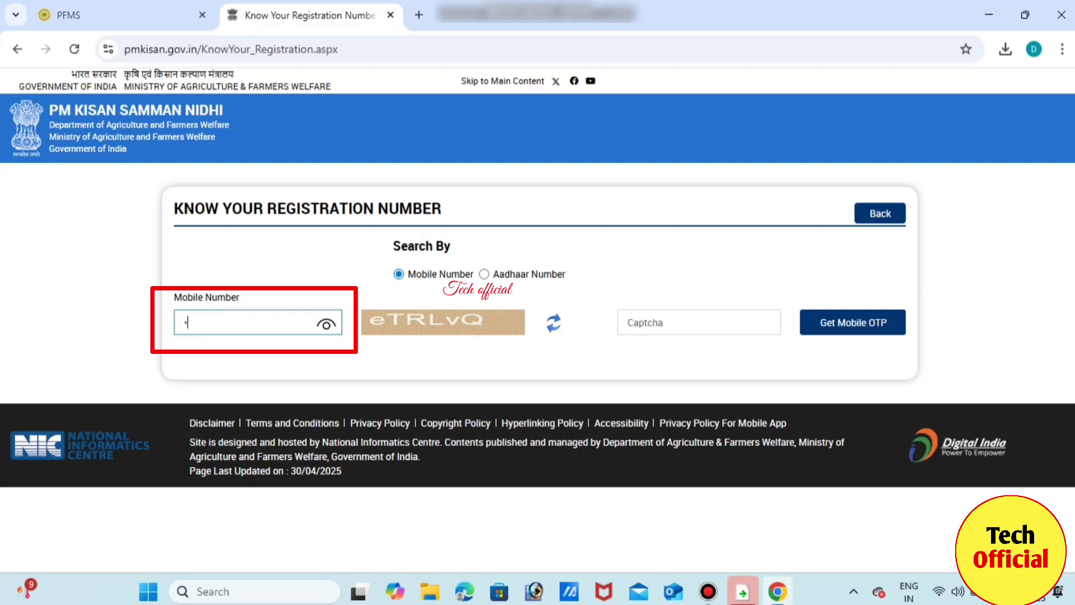
{"action": "type", "text": "11"}
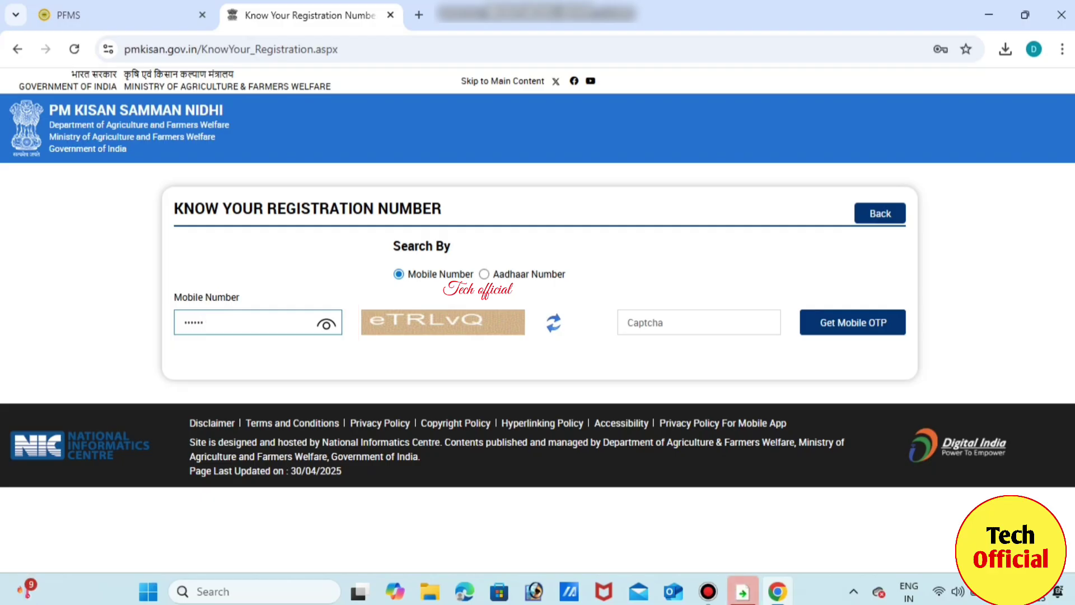
{"action": "type", "text": "11111"}
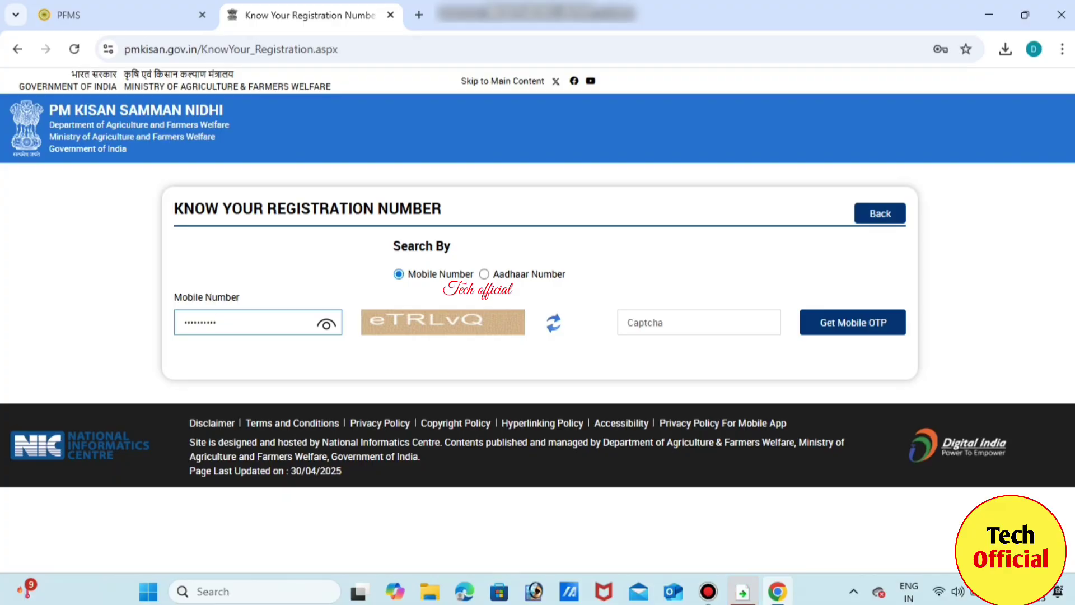
{"action": "left_click", "coordinate": [672, 323]}
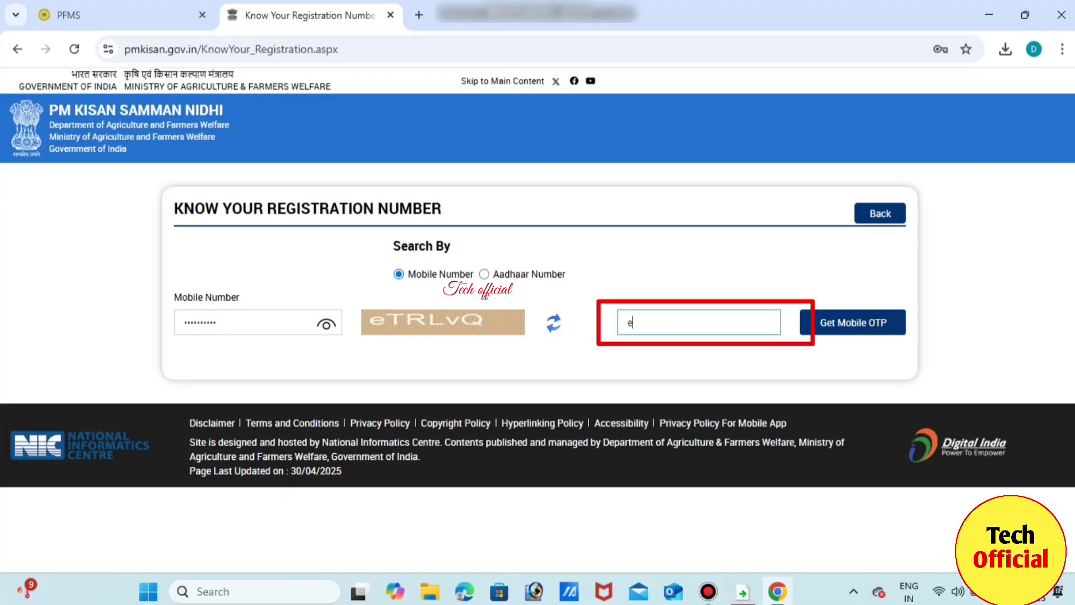
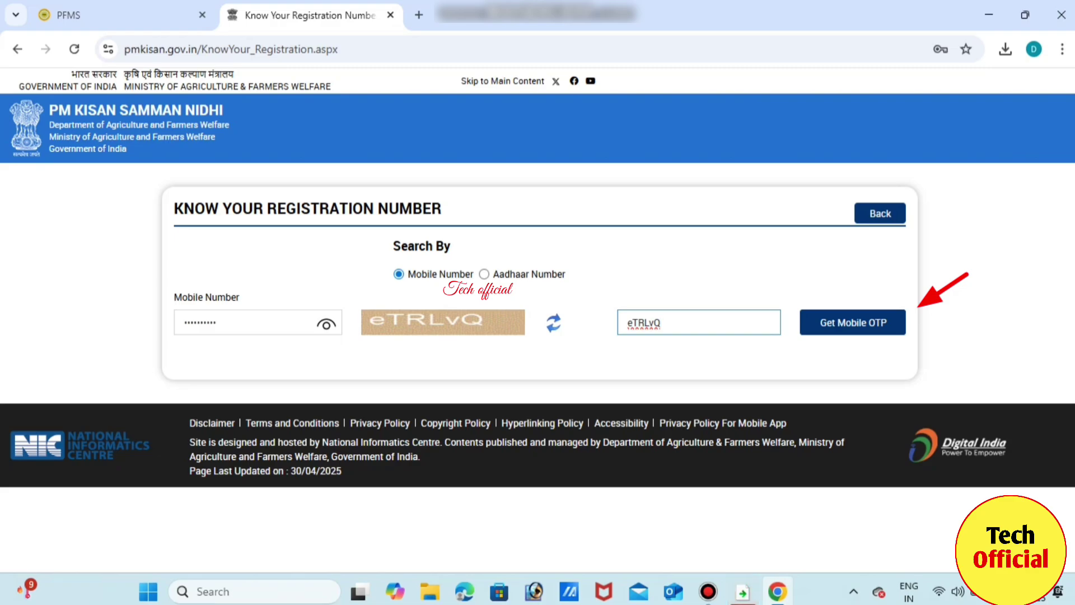
{"action": "key", "text": "Return"}
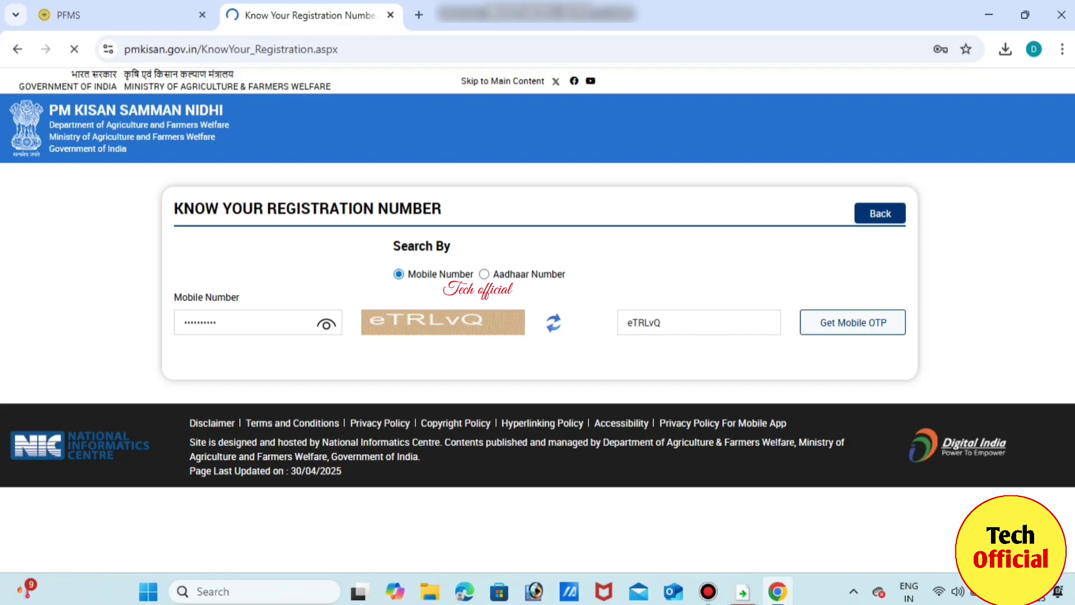
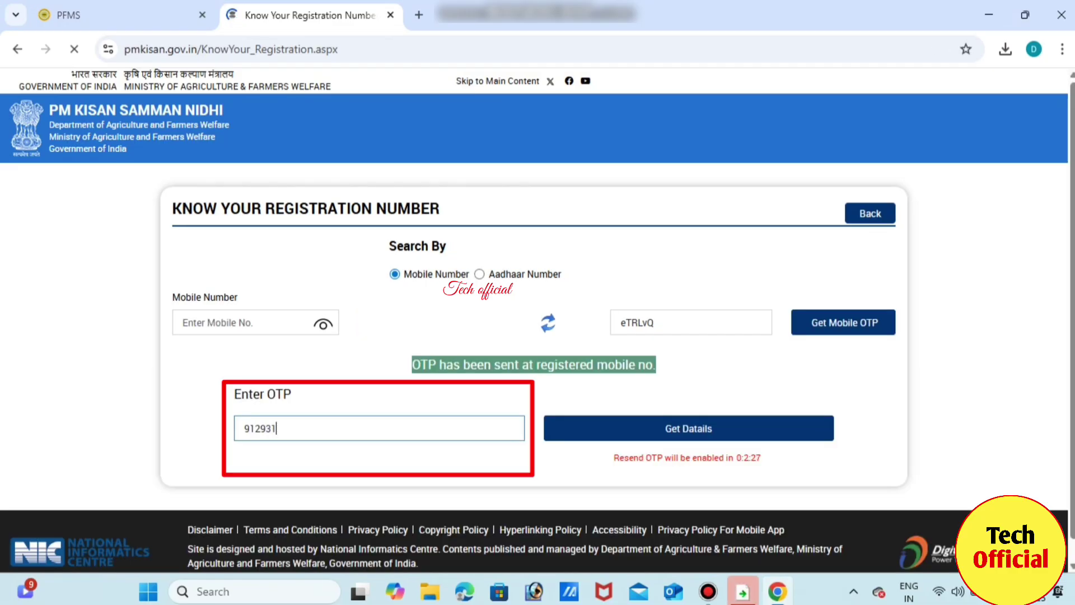
Submit the OTP, close the unavailable PM-Kisan tab, and start entering the Application Id in PFMS.
{"action": "key", "text": "Return"}
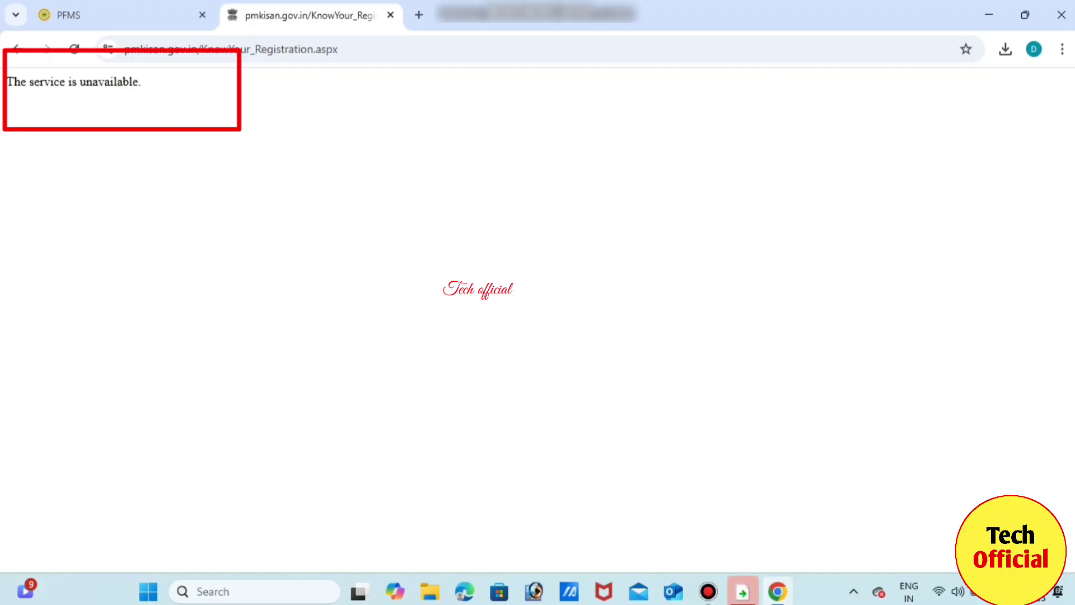
{"action": "key", "text": "ctrl+w"}
{"action": "type", "text": "123"}
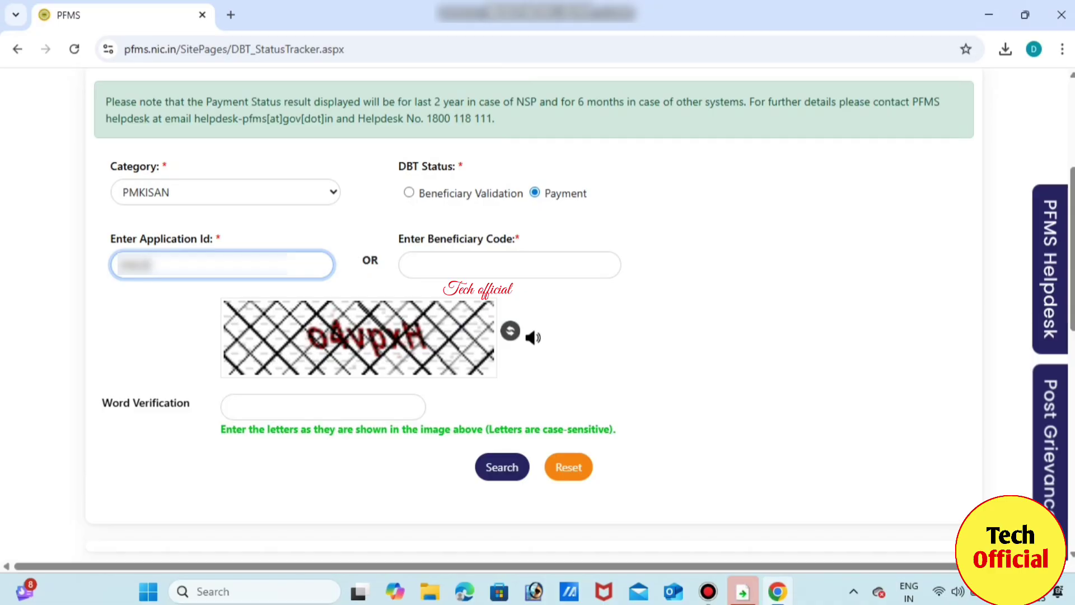
Paste the full Application Id, refresh the captcha image, and type its letters into Word Verification.
{"action": "key", "text": "ctrl+v"}
{"action": "left_click", "coordinate": [510, 331]}
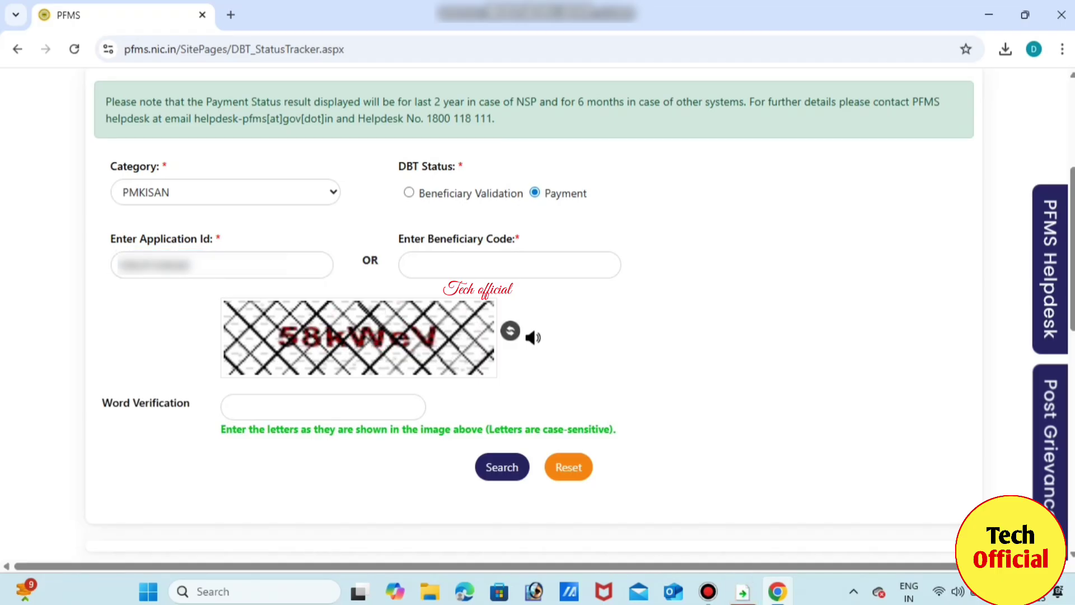
{"action": "left_click", "coordinate": [323, 408]}
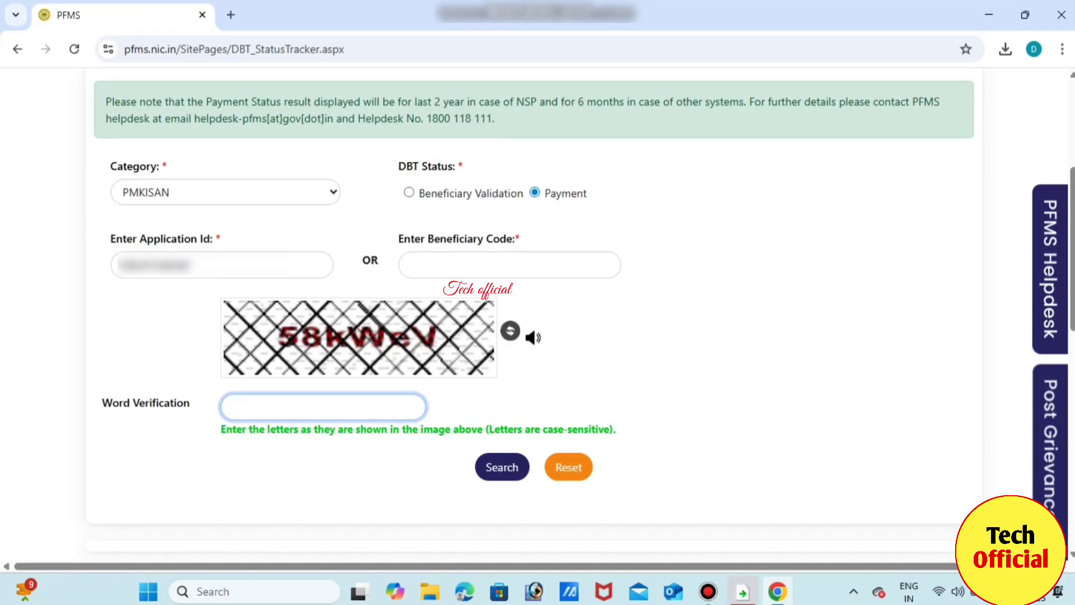
{"action": "type", "text": "5"}
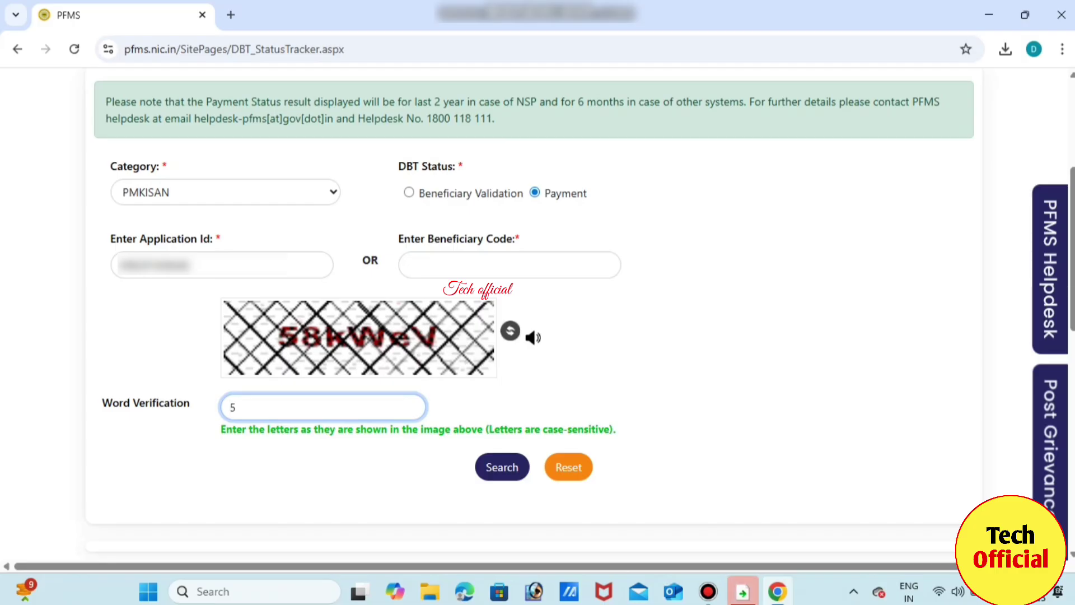
{"action": "type", "text": "8kW"}
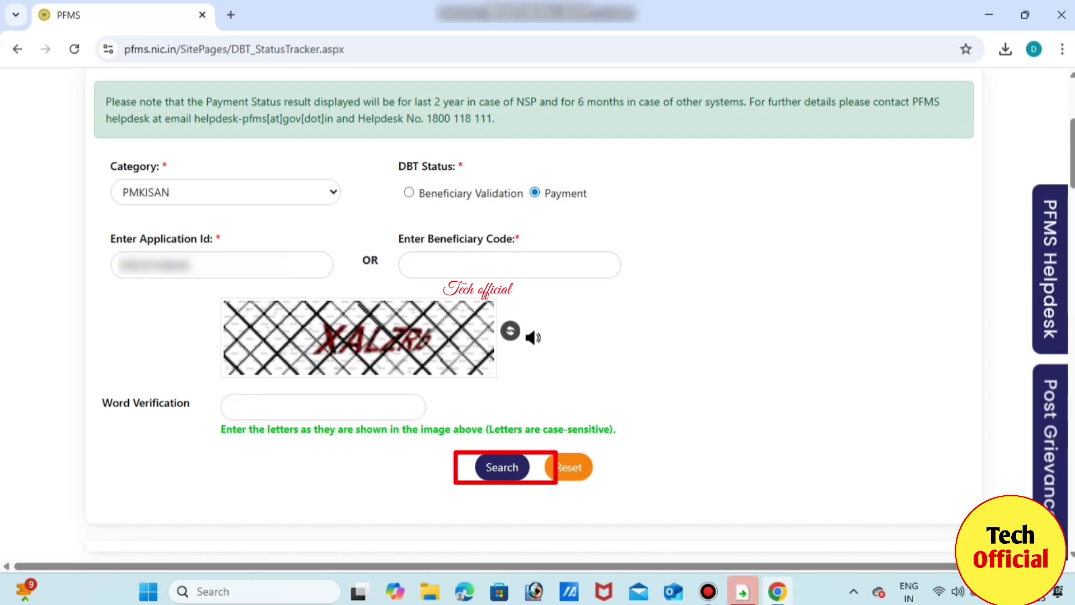
Scroll down to the Payment Details table showing 2000.00 for Instalment 12, pending at bank.
{"action": "scroll", "coordinate": [538, 314], "scroll_direction": "down", "scroll_amount": 4}
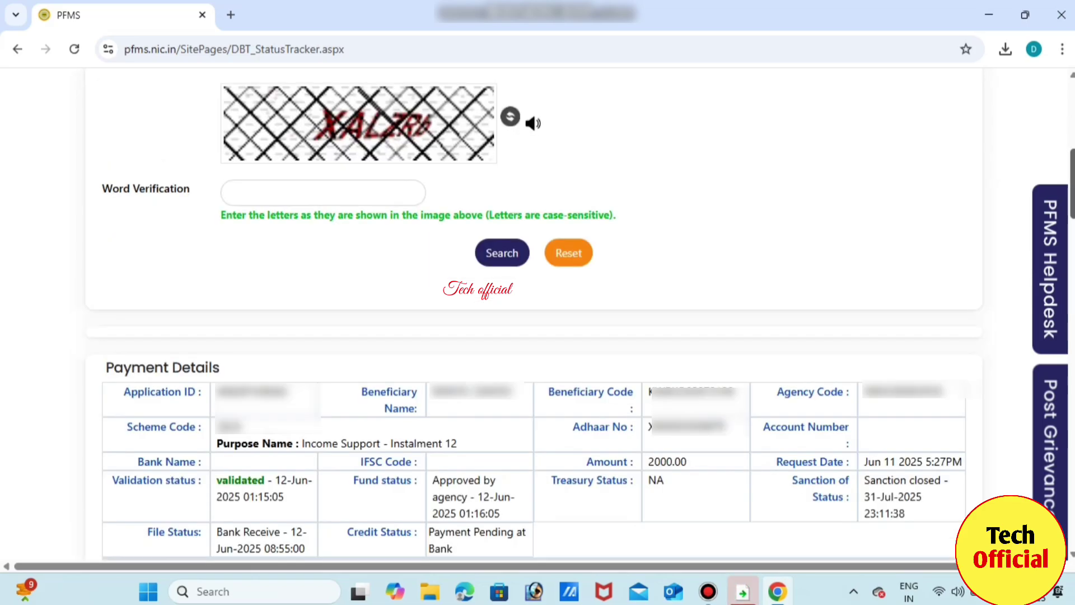